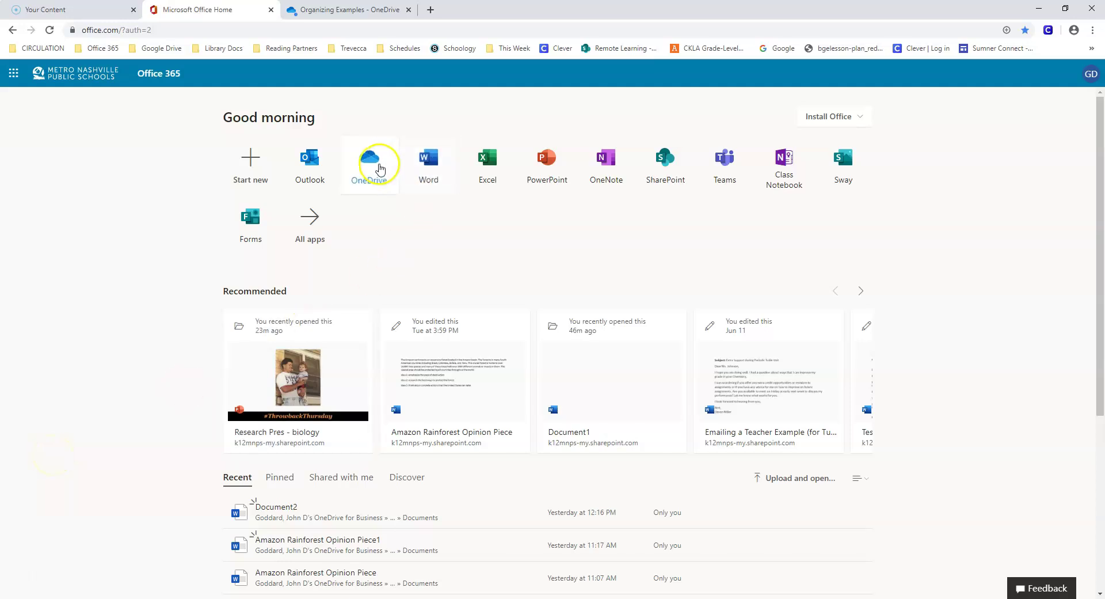
Step: Launch OneDrive from its app tile on the Office 365 home page
click(380, 169)
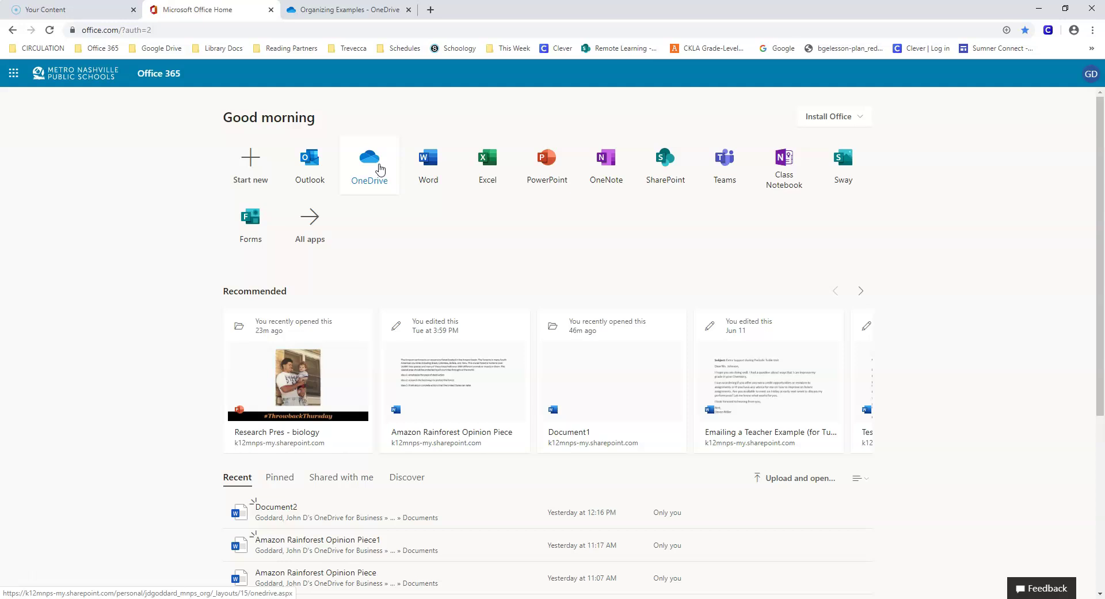
Step: Open the Organizing Examples folder and switch its file layout from Compact List to Tiles
click(380, 168)
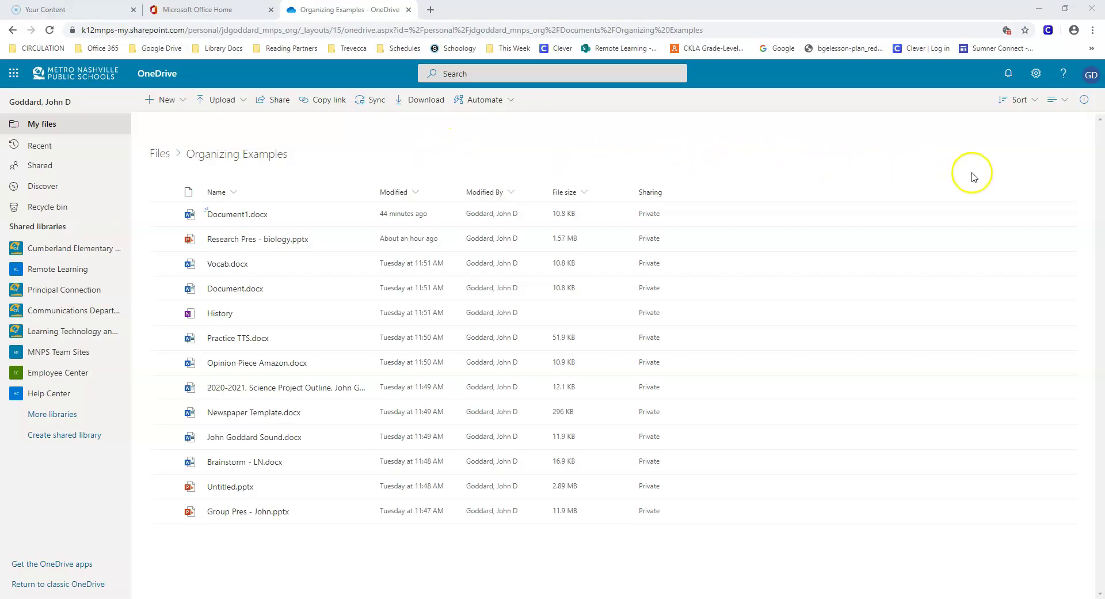
click(1053, 99)
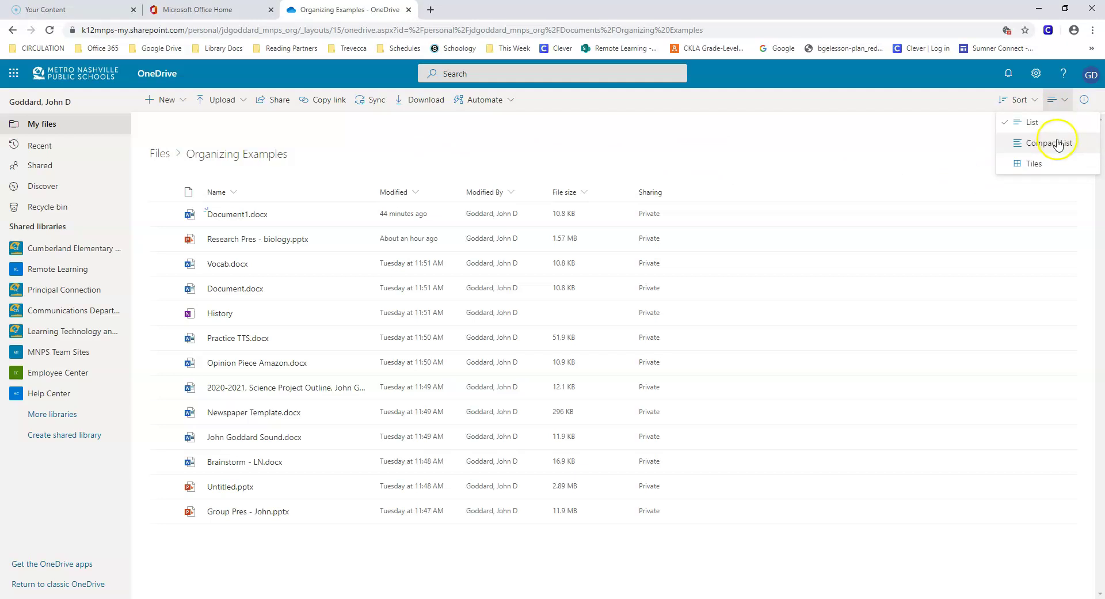
click(1059, 143)
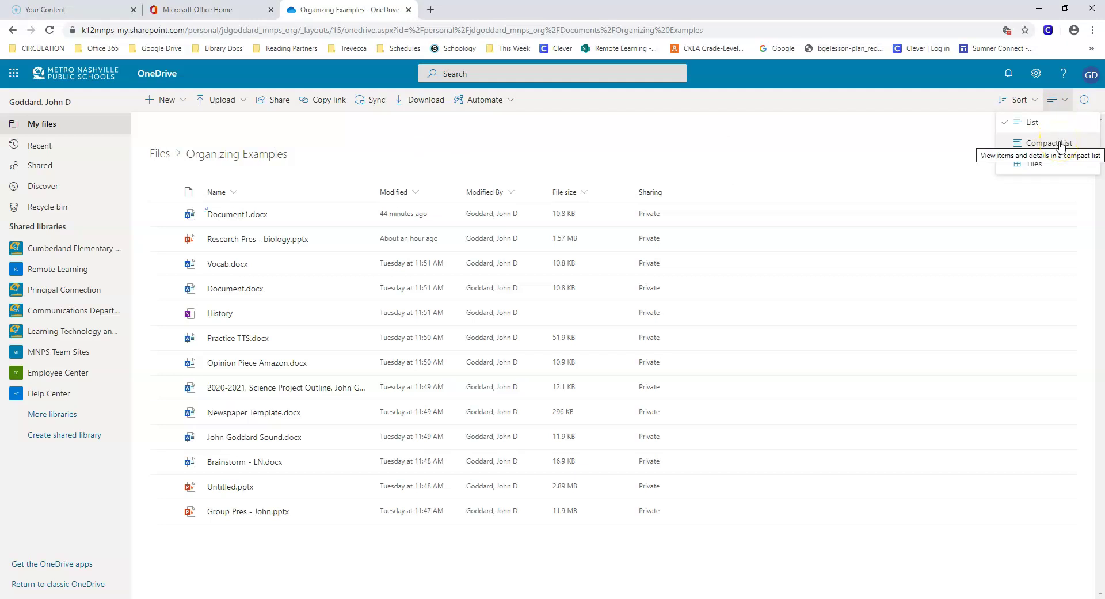
click(1060, 143)
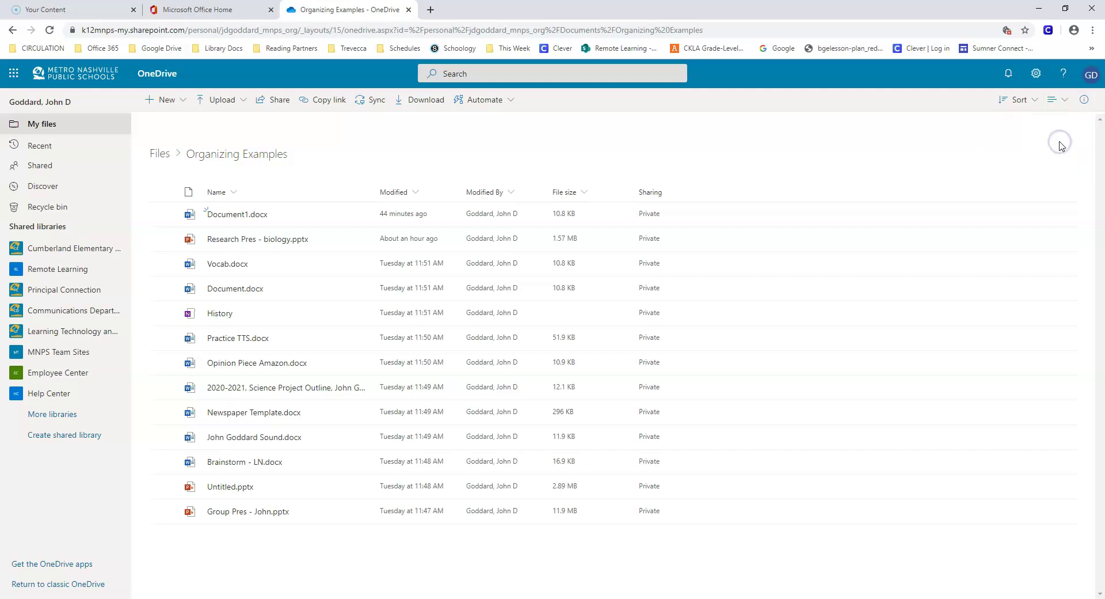
click(1062, 101)
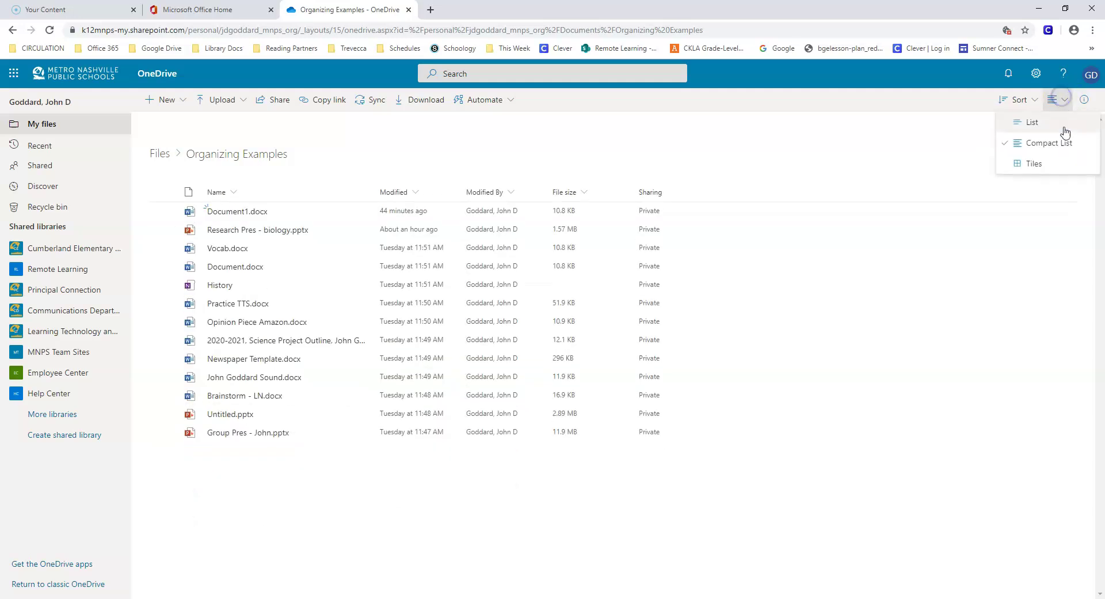
click(1058, 167)
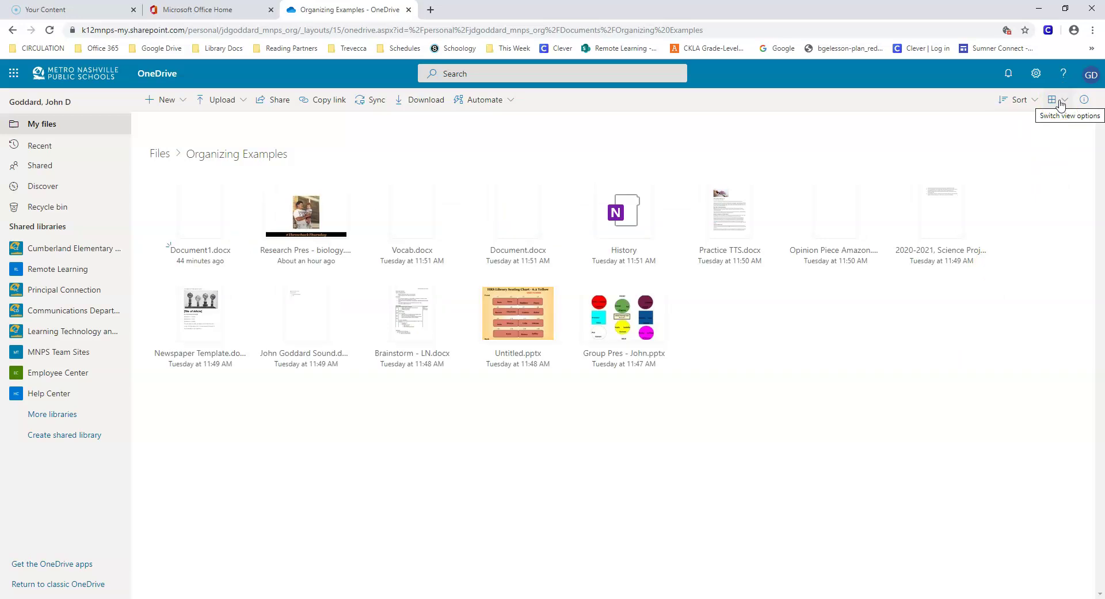
click(173, 105)
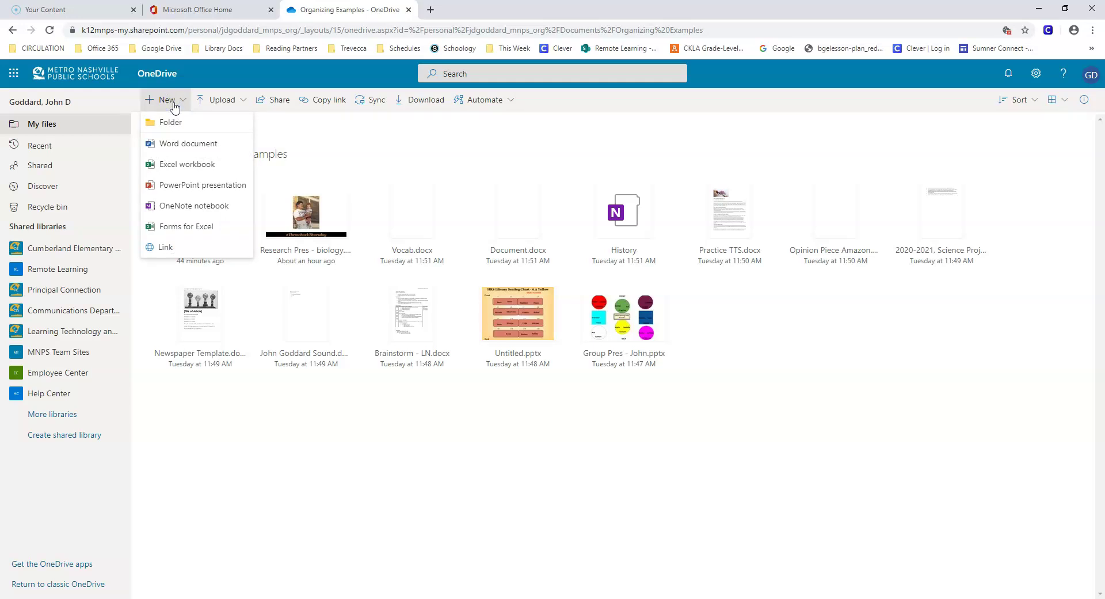
click(280, 133)
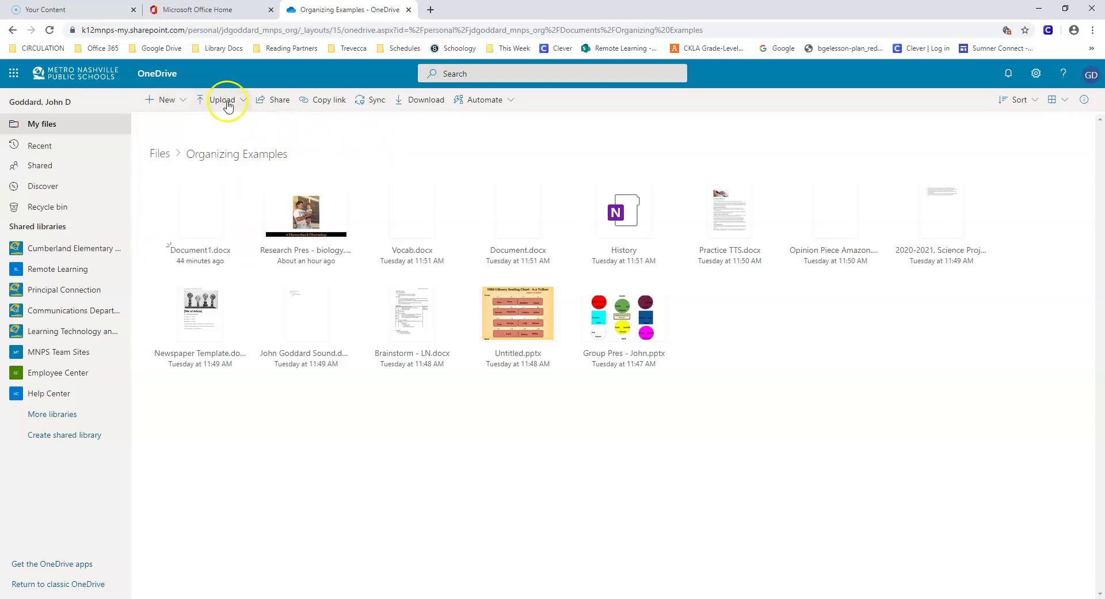
click(222, 101)
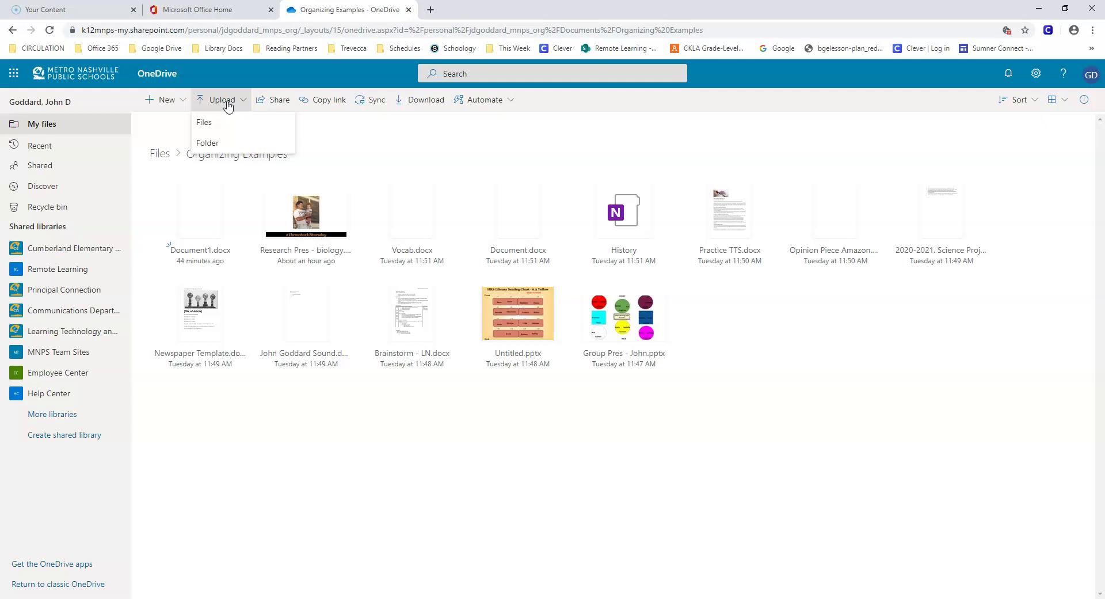
click(403, 138)
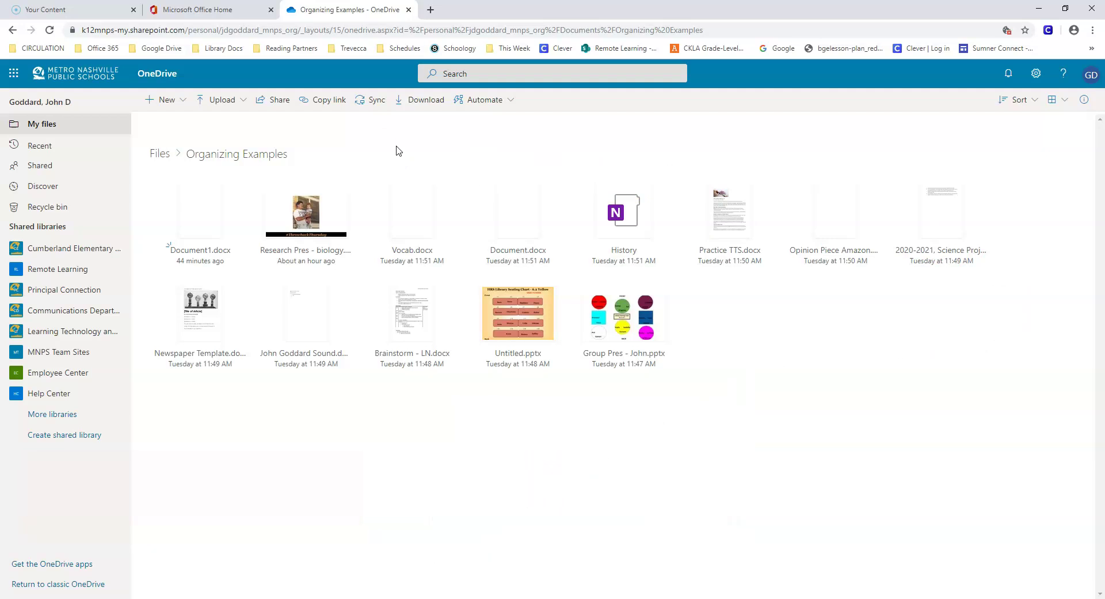
click(353, 138)
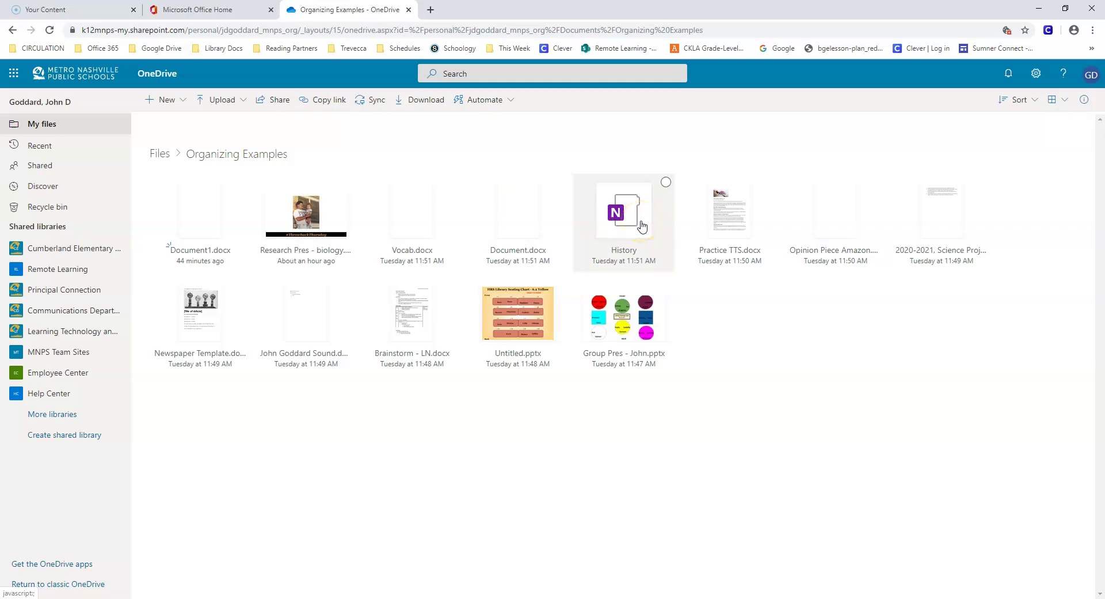
Step: Share the History notebook with a colleague, adding the message 'Here are the notes from Friday.'
click(666, 182)
click(218, 100)
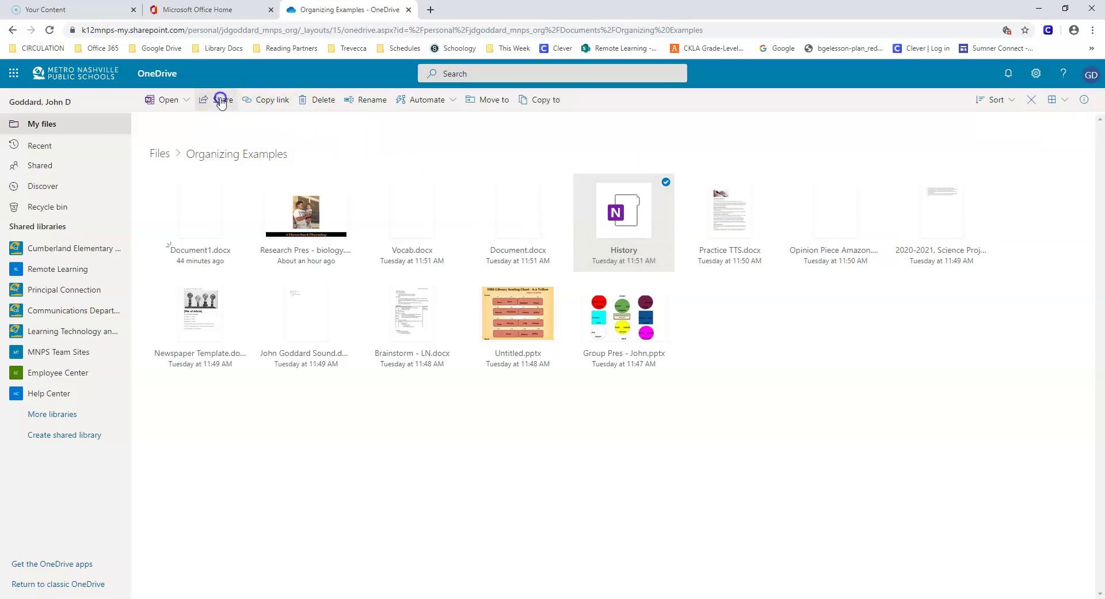
click(292, 200)
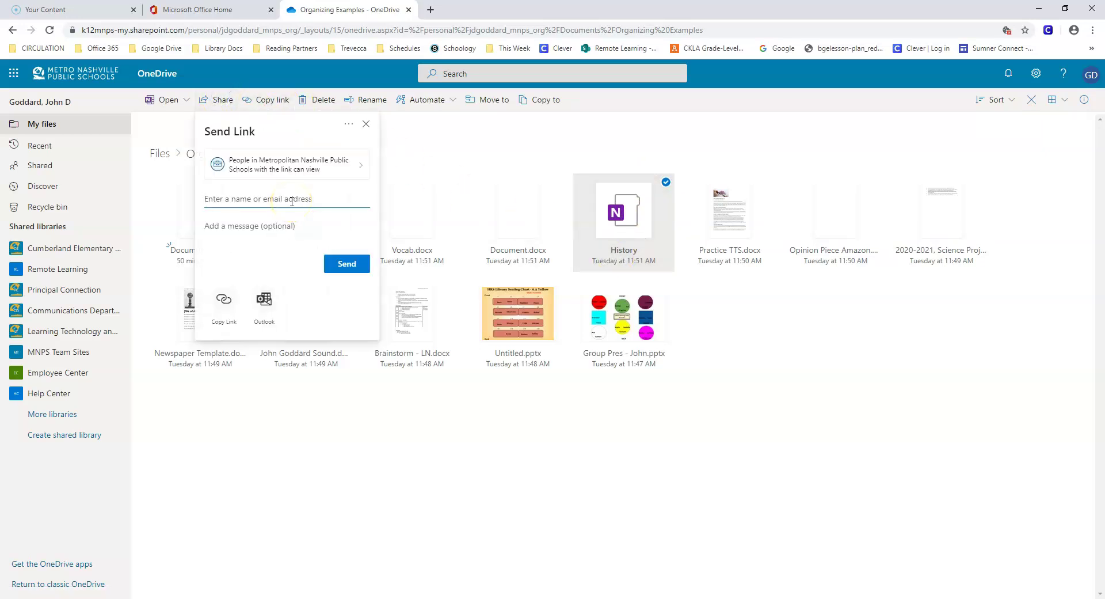
text(Chriseni Pulse)
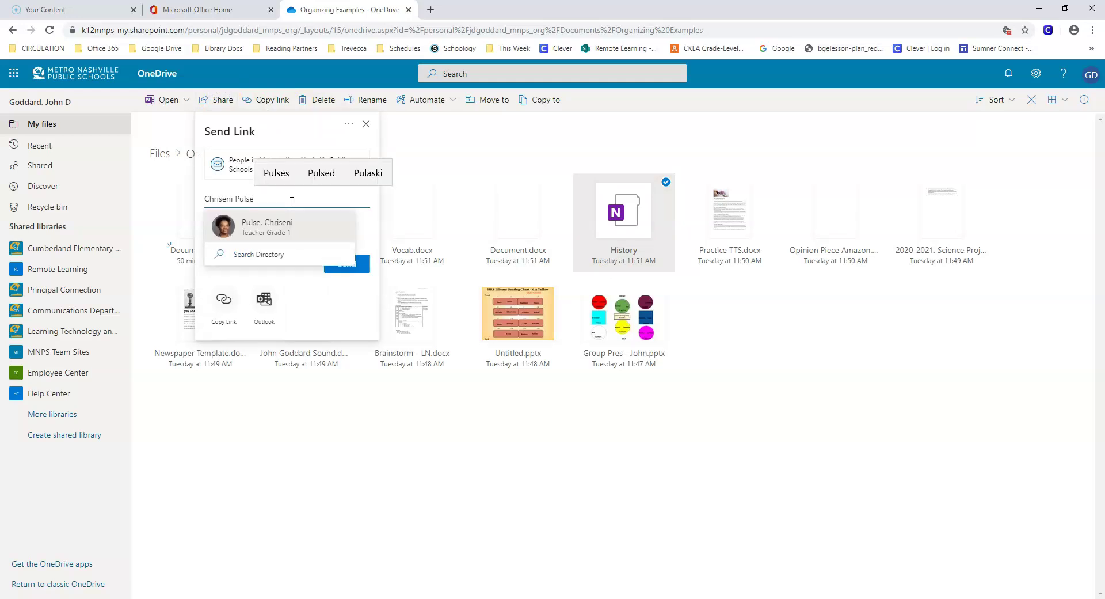
click(286, 228)
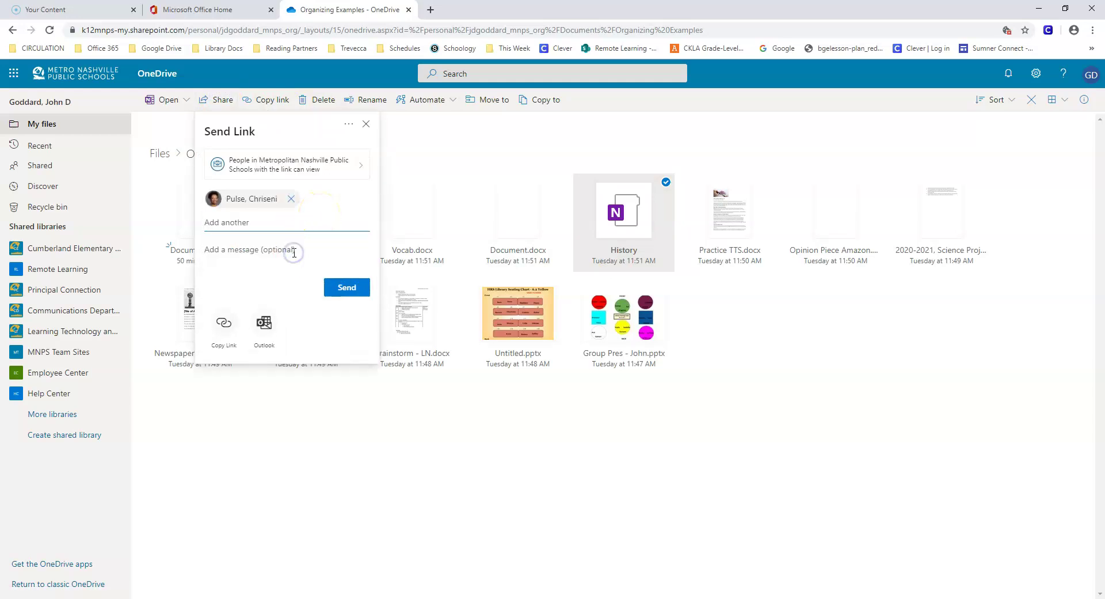
text(Here are the notes from Friday.)
click(345, 252)
click(485, 133)
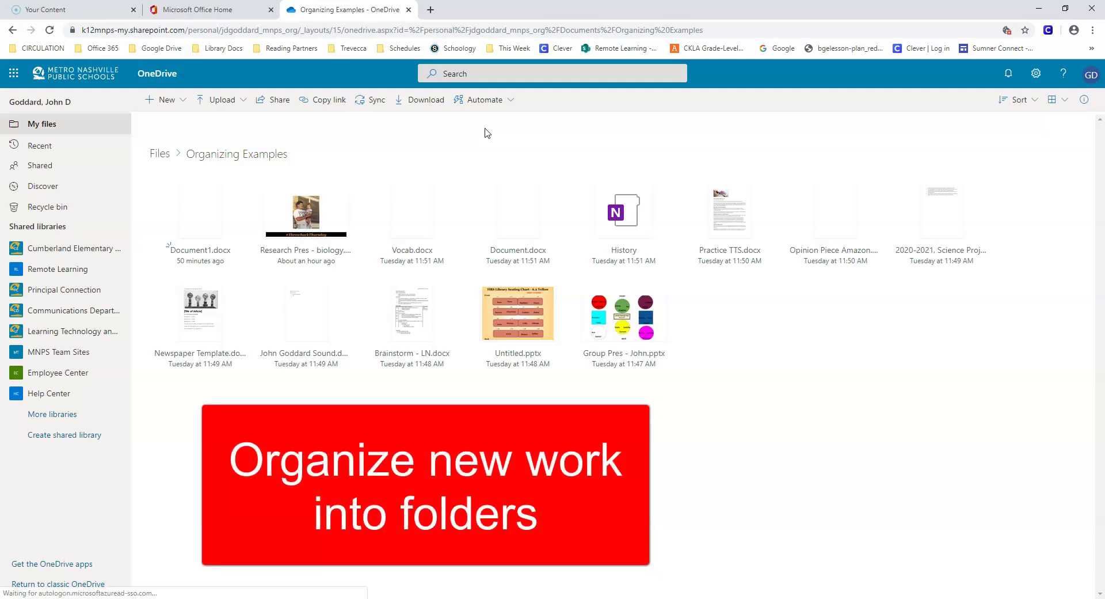
Step: Return to list view and rename Document1.docx to '2020-2021, Chemistry Notes' plus the author's name
click(1056, 99)
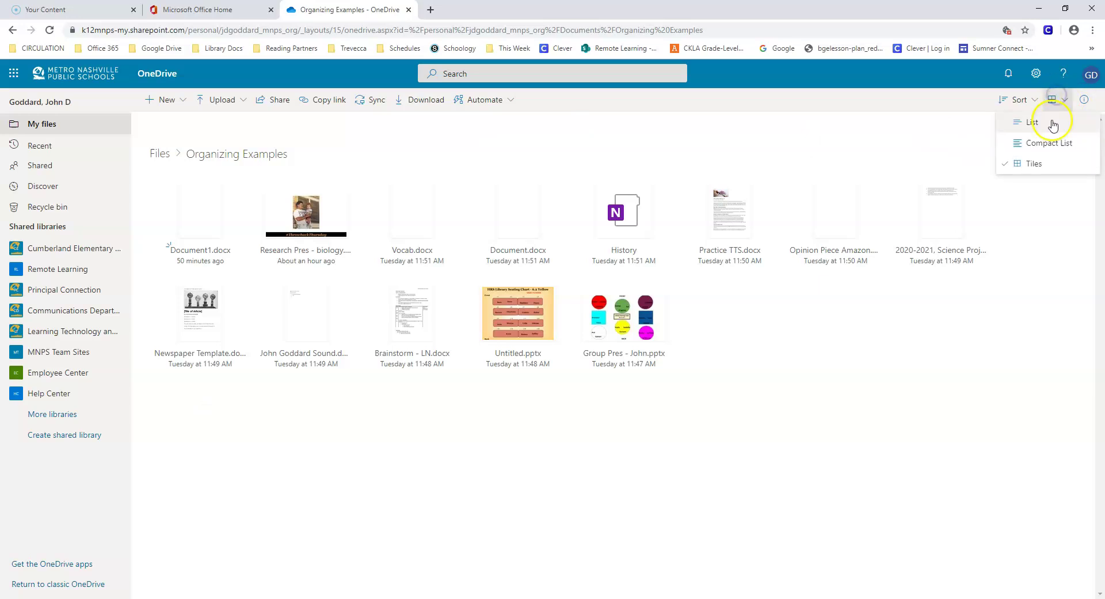
click(1051, 124)
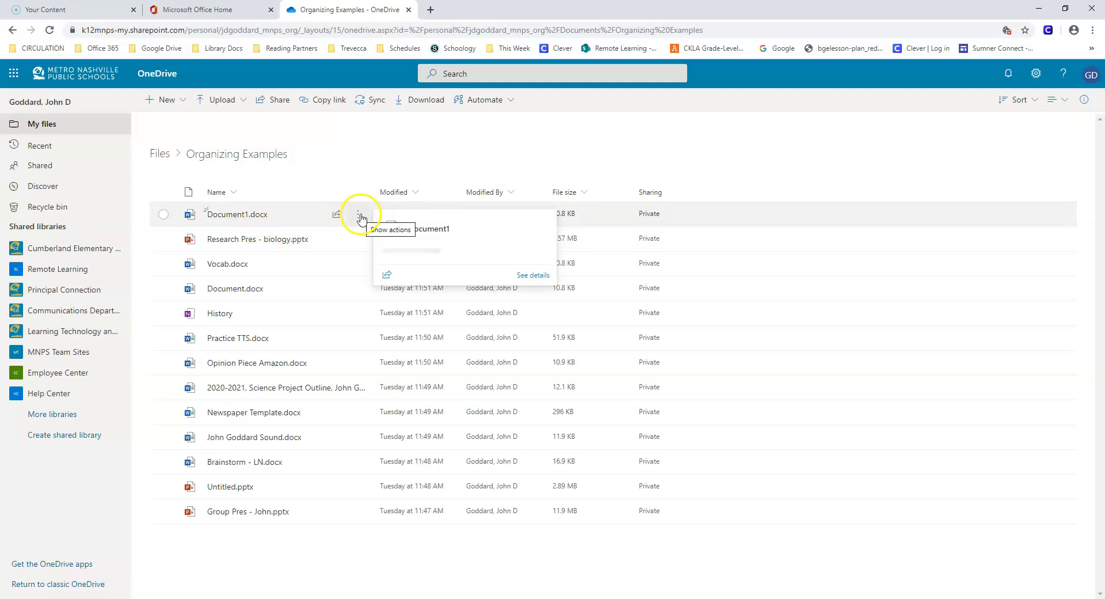
click(359, 216)
click(403, 404)
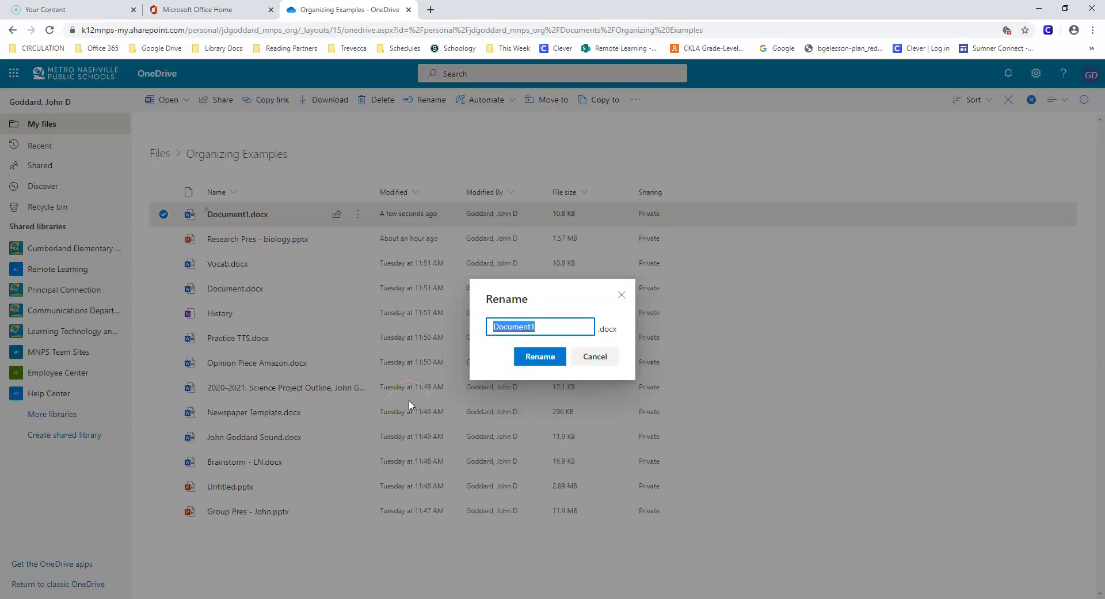
text(2020-2021)
text(, Chemistry Notes,)
text( John Goddard)
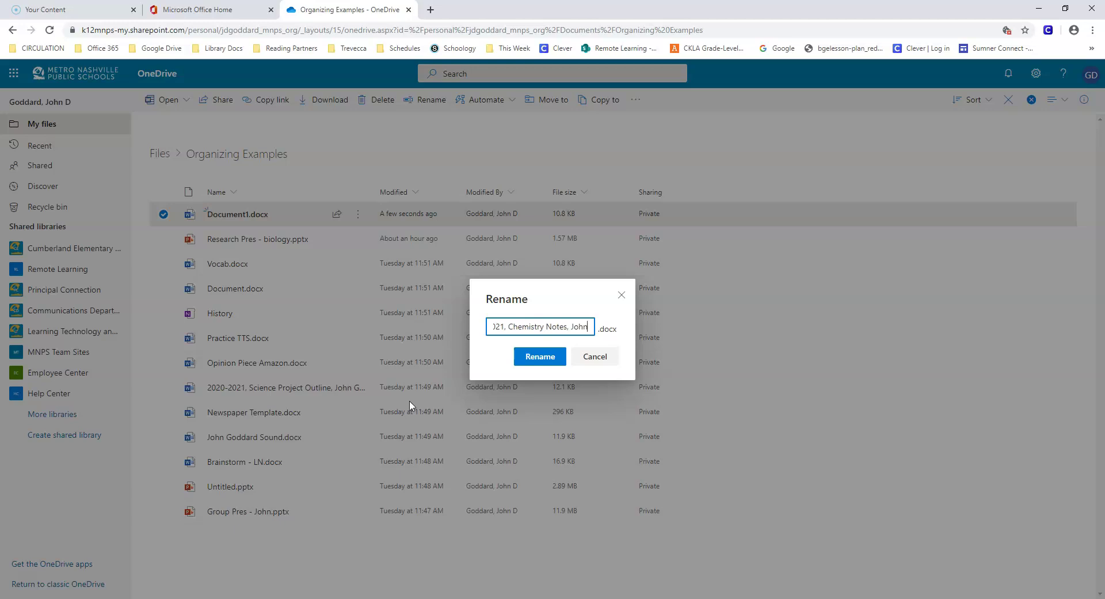
click(539, 357)
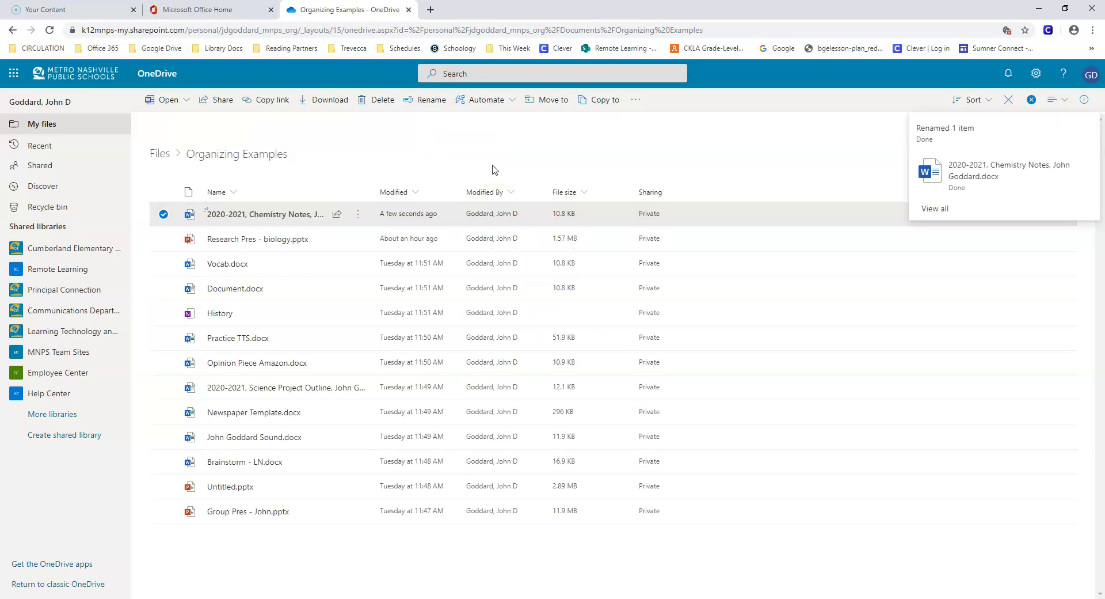
click(451, 163)
Step: Sort the Organizing Examples files by Name
click(769, 170)
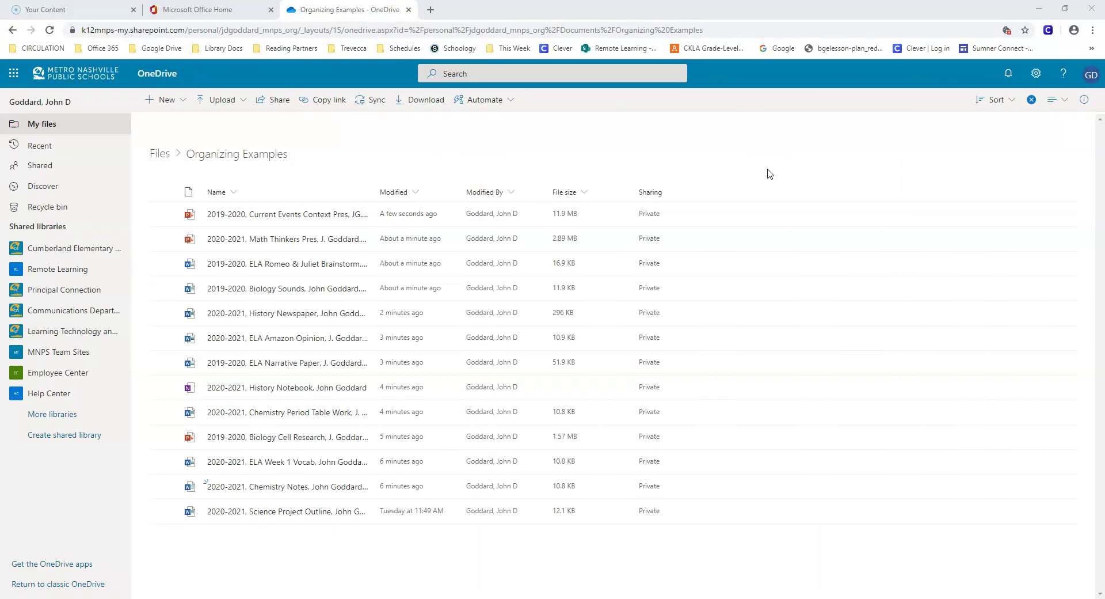
click(996, 100)
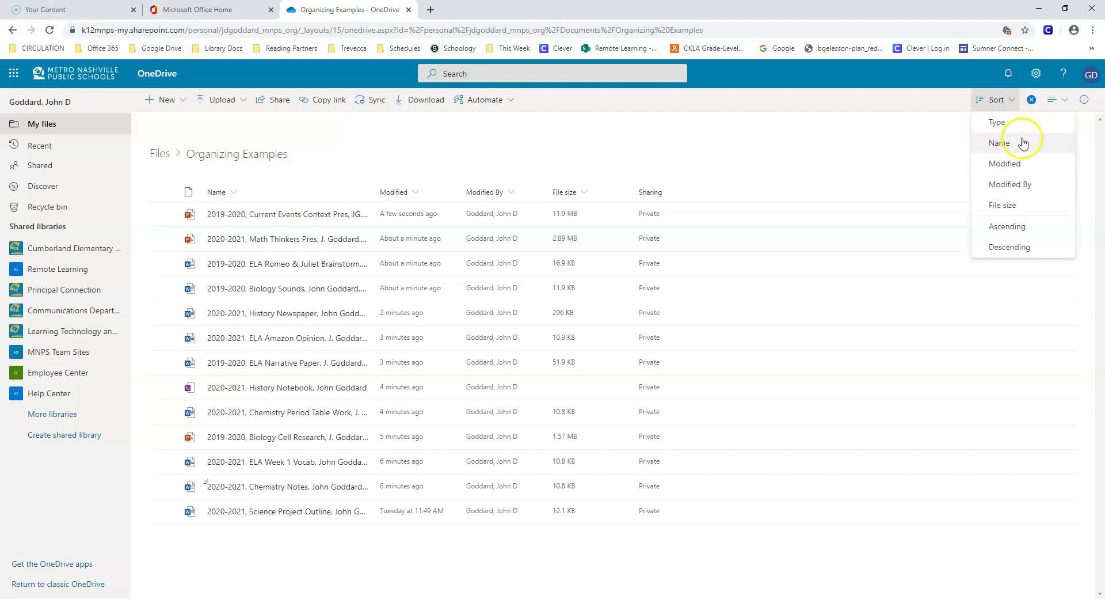
click(1023, 143)
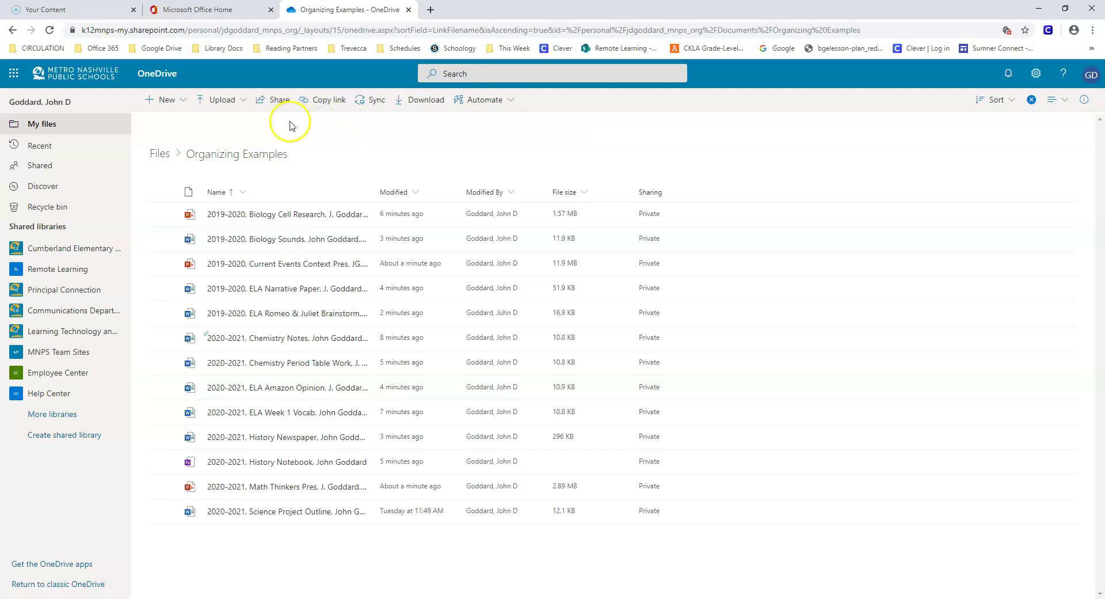
Step: Create a new folder named 2019-2020 in Organizing Examples
click(167, 100)
click(188, 133)
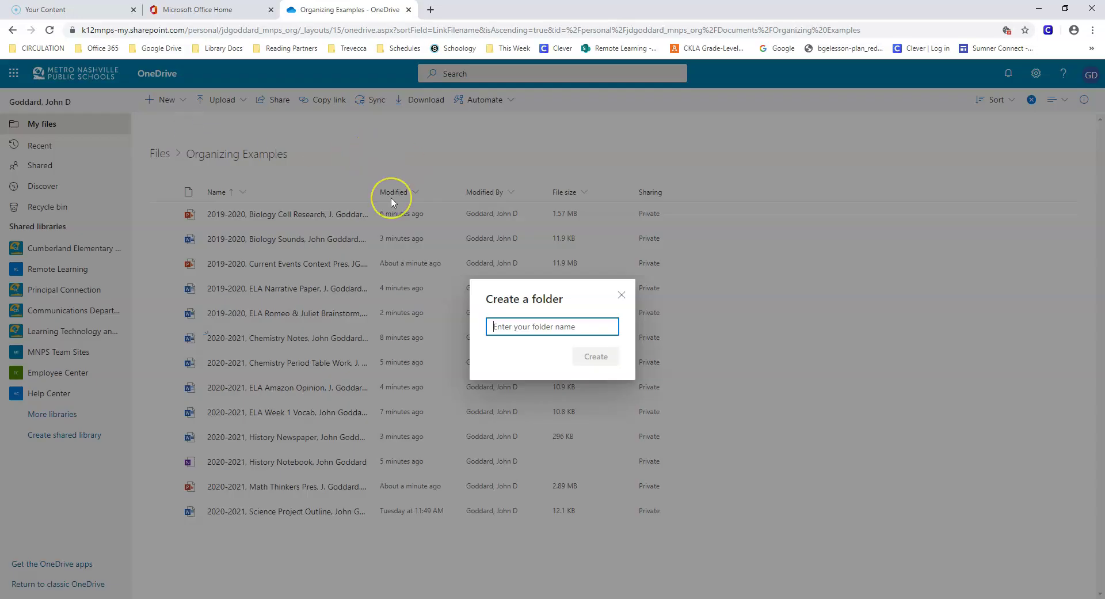
text(20)
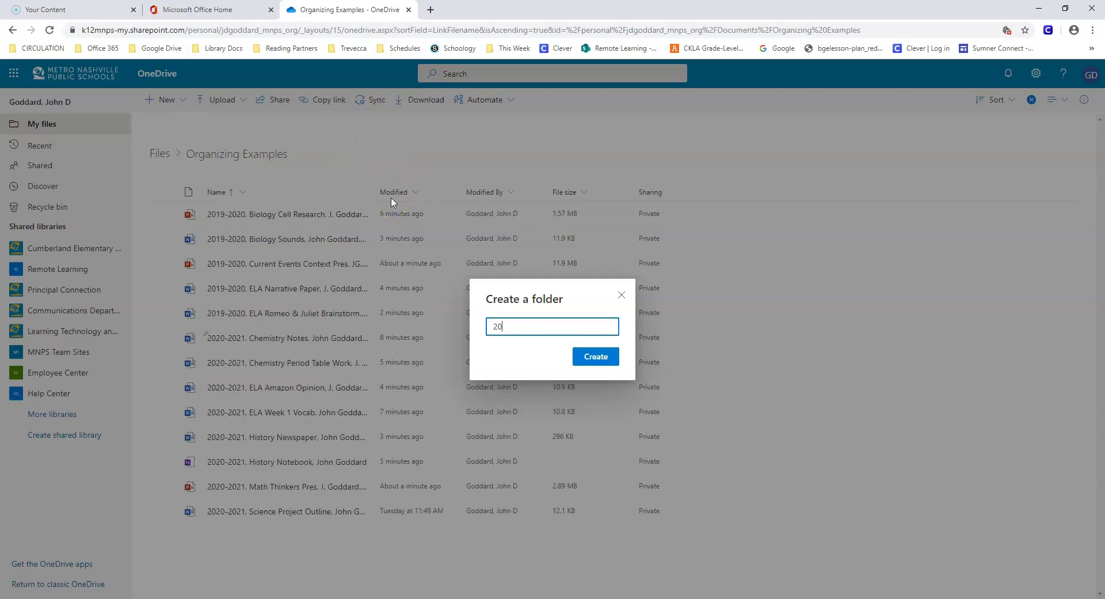
text(19-2020)
click(597, 356)
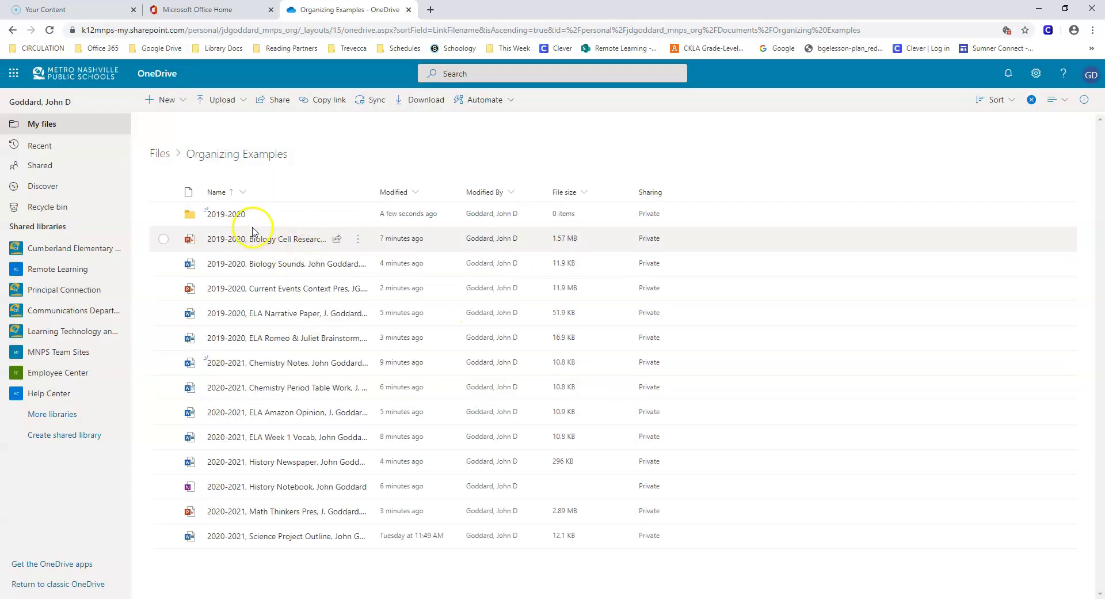
Step: Move the five 2019-2020 files (Biology, Current Events, ELA papers) into the 2019-2020 folder
click(163, 238)
click(163, 263)
click(164, 288)
click(164, 313)
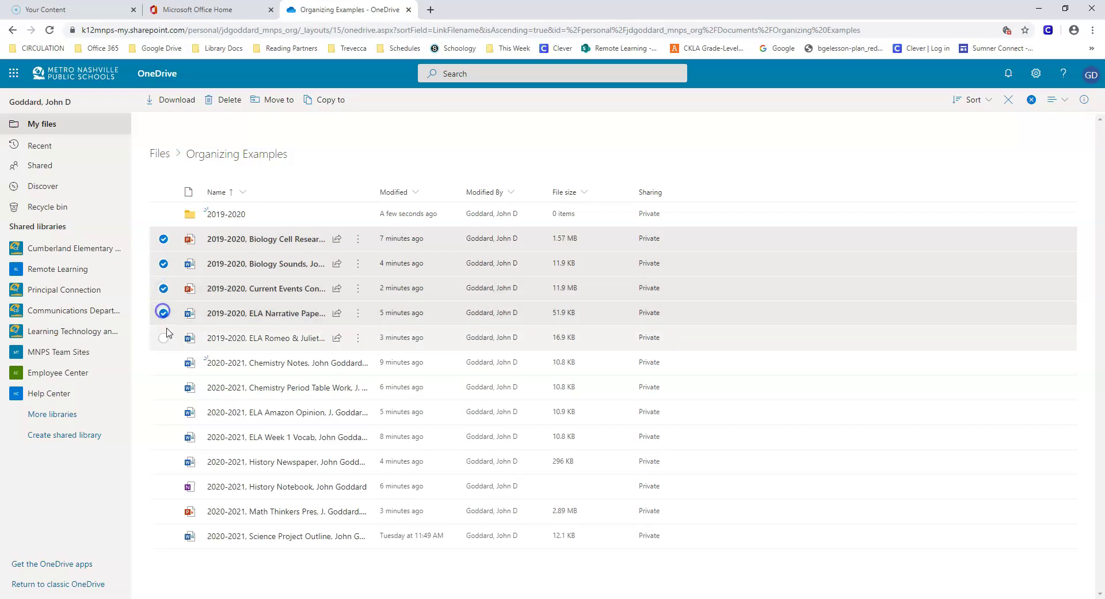
click(164, 337)
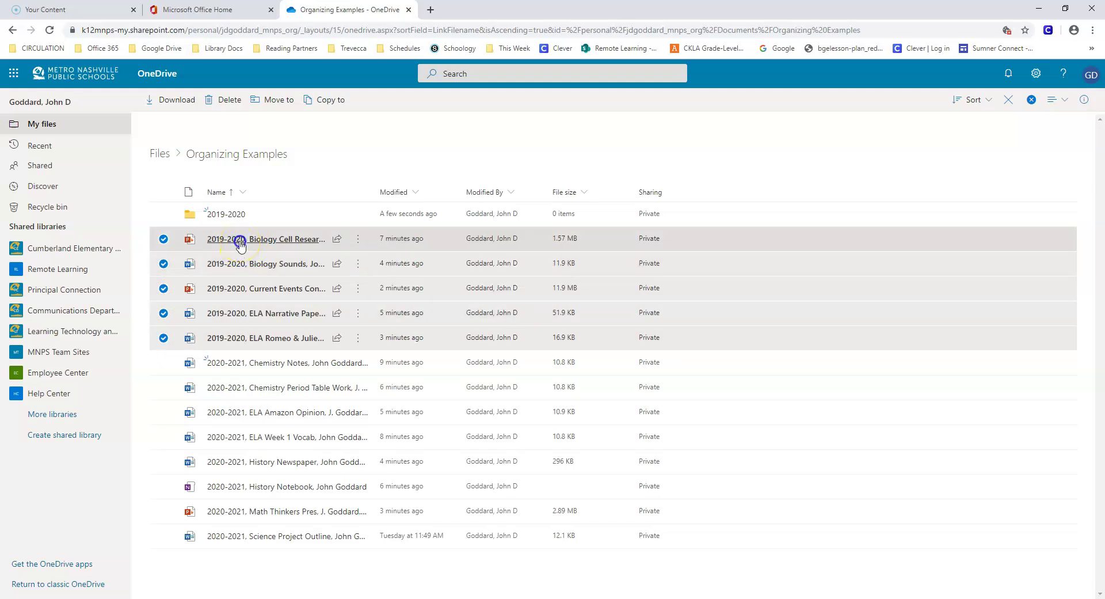
mouse_move(241, 247)
mouse_down()
mouse_move(231, 216)
mouse_move(257, 238)
mouse_up()
click(278, 109)
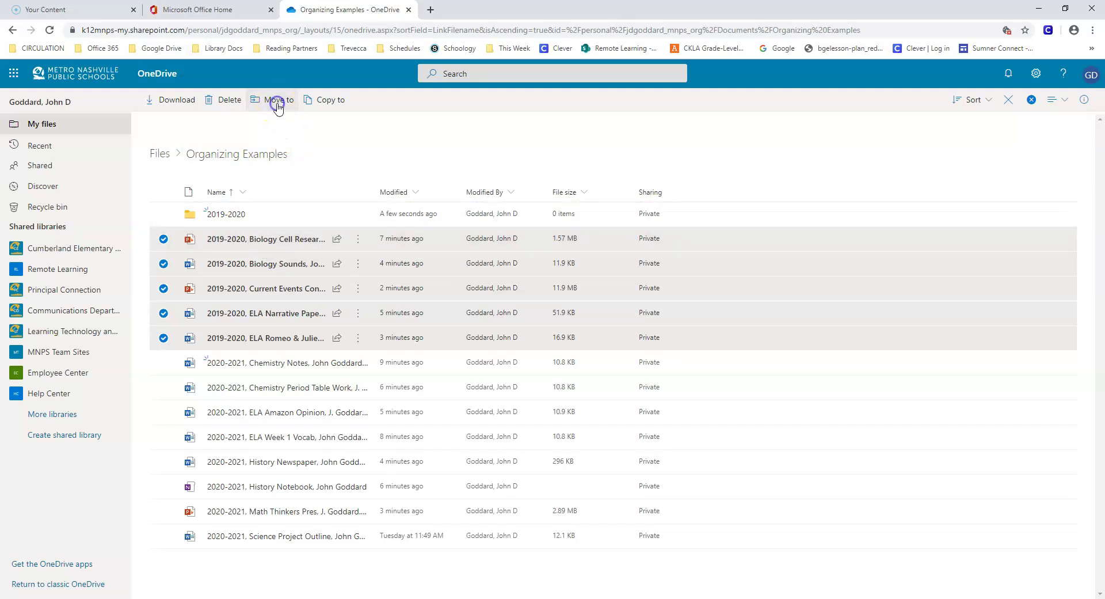
click(955, 207)
click(974, 244)
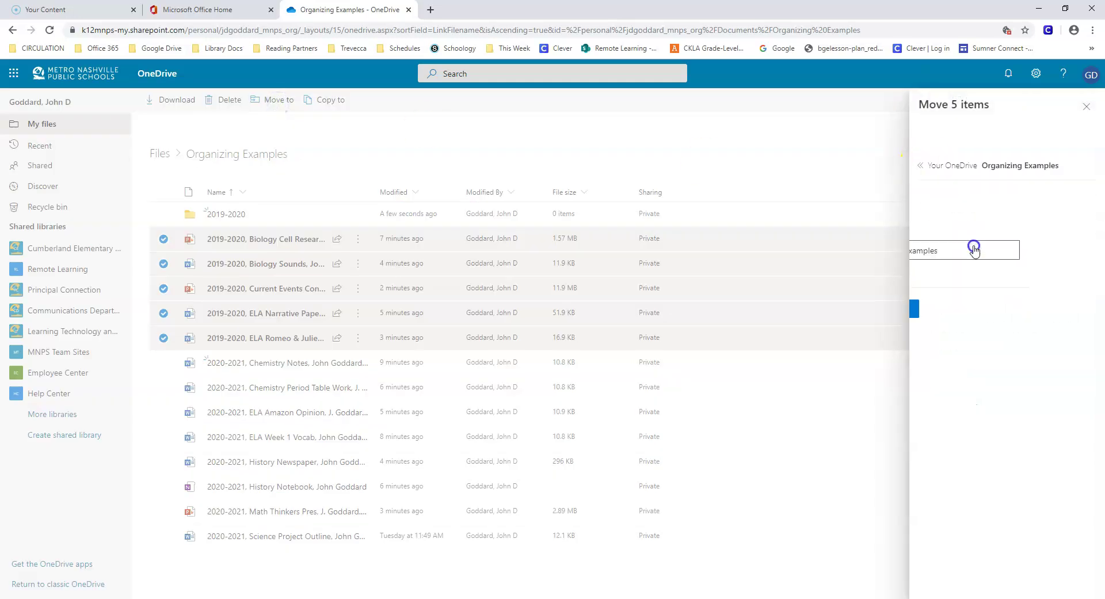
click(986, 216)
click(982, 256)
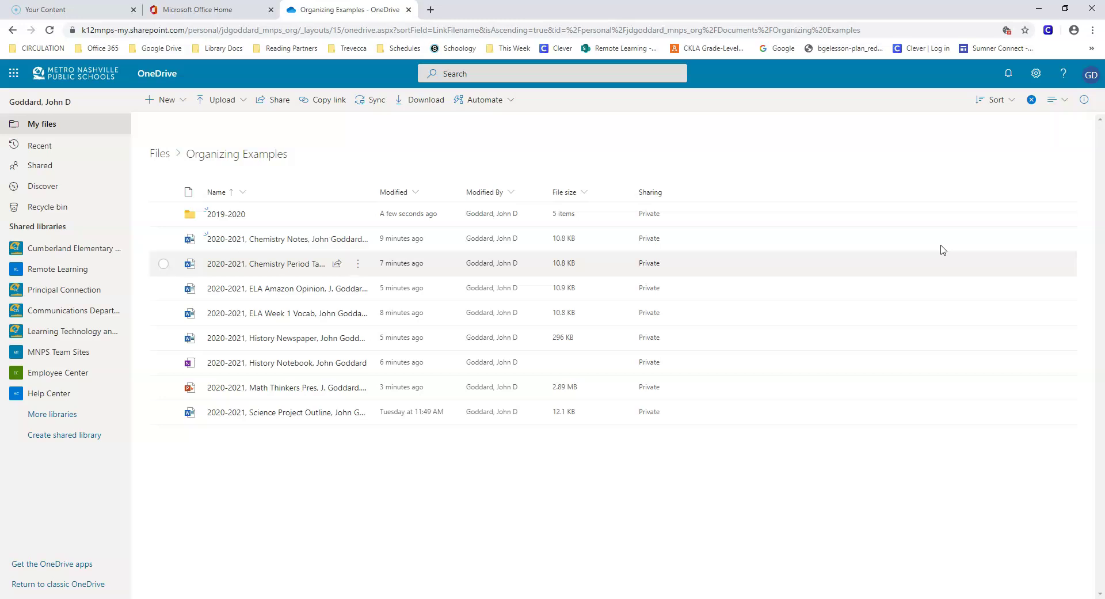
Step: Create a new folder named ELA
click(164, 99)
click(185, 122)
text(ELA)
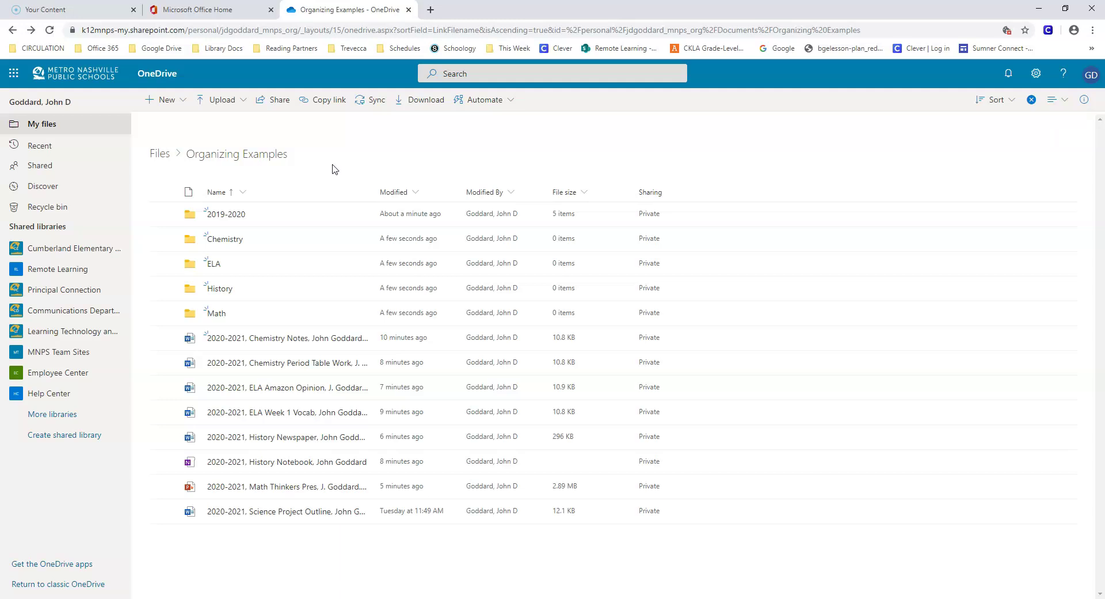
Step: Move the Chemistry Notes and Chemistry Period Table files into the Chemistry folder
drag(276, 338, 259, 368)
click(161, 362)
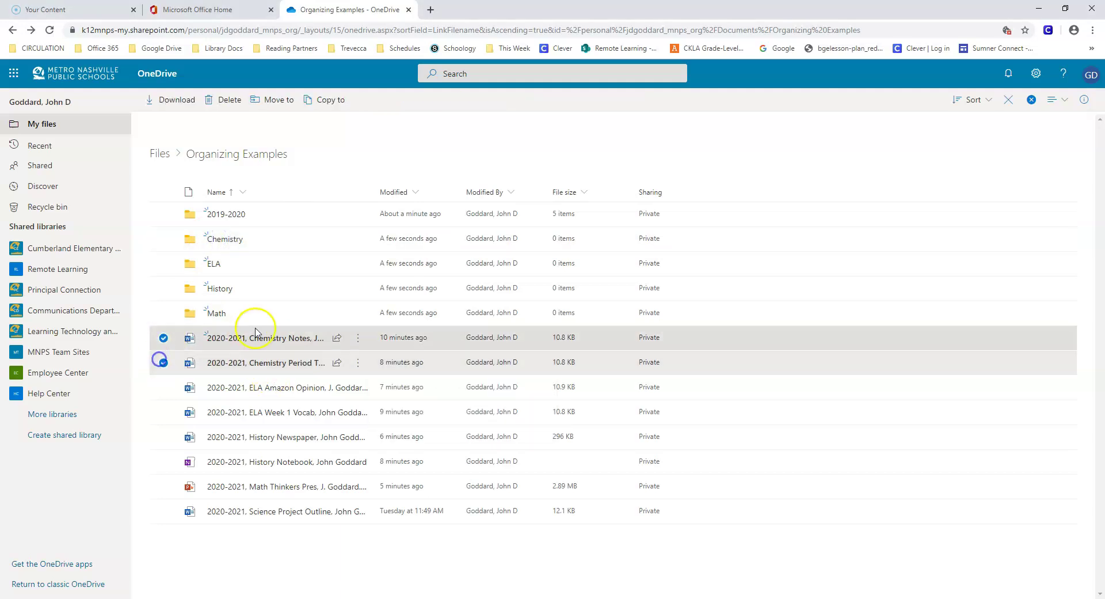
drag(256, 332, 236, 239)
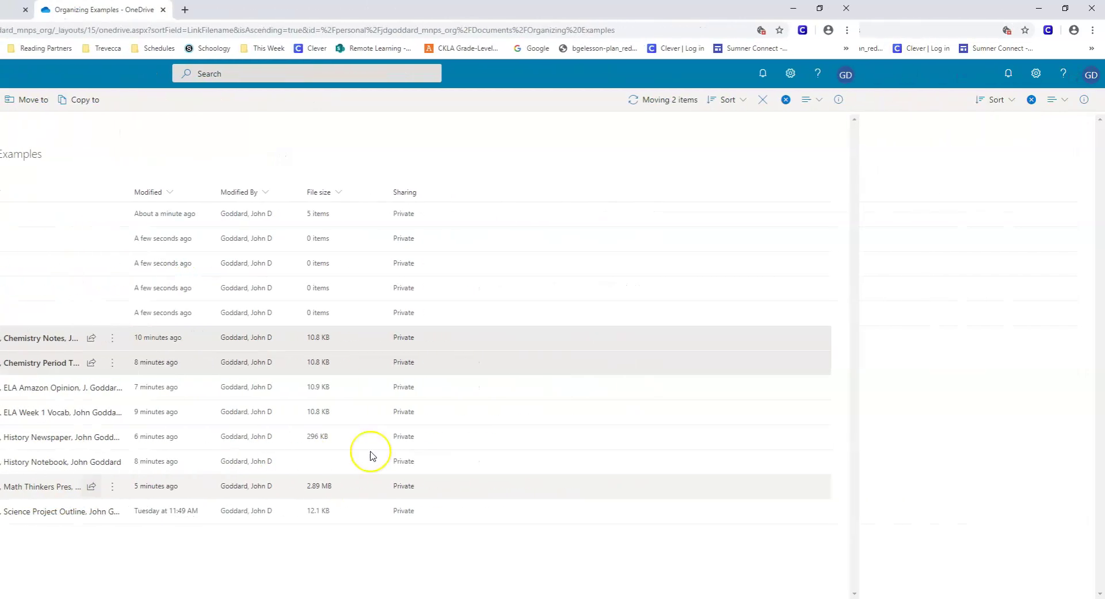